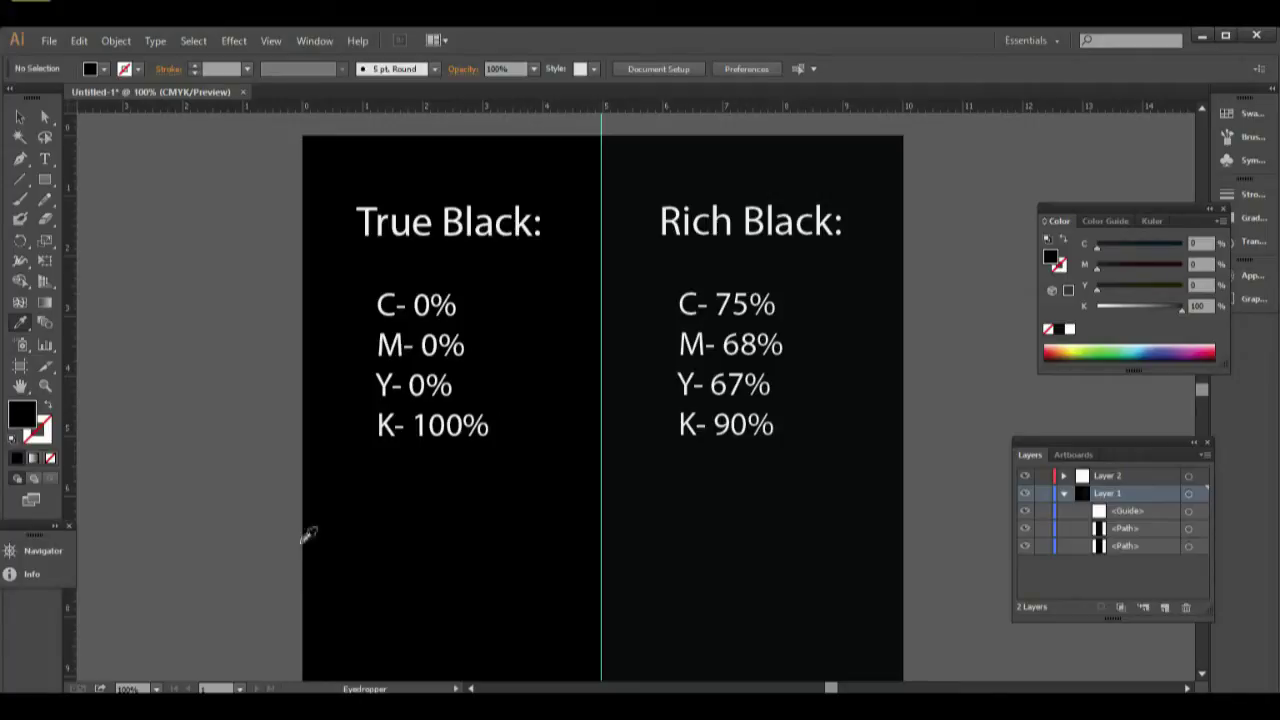
# Step through the cyan, yellow and black values, leaving black at 100.
pyautogui.press('a')
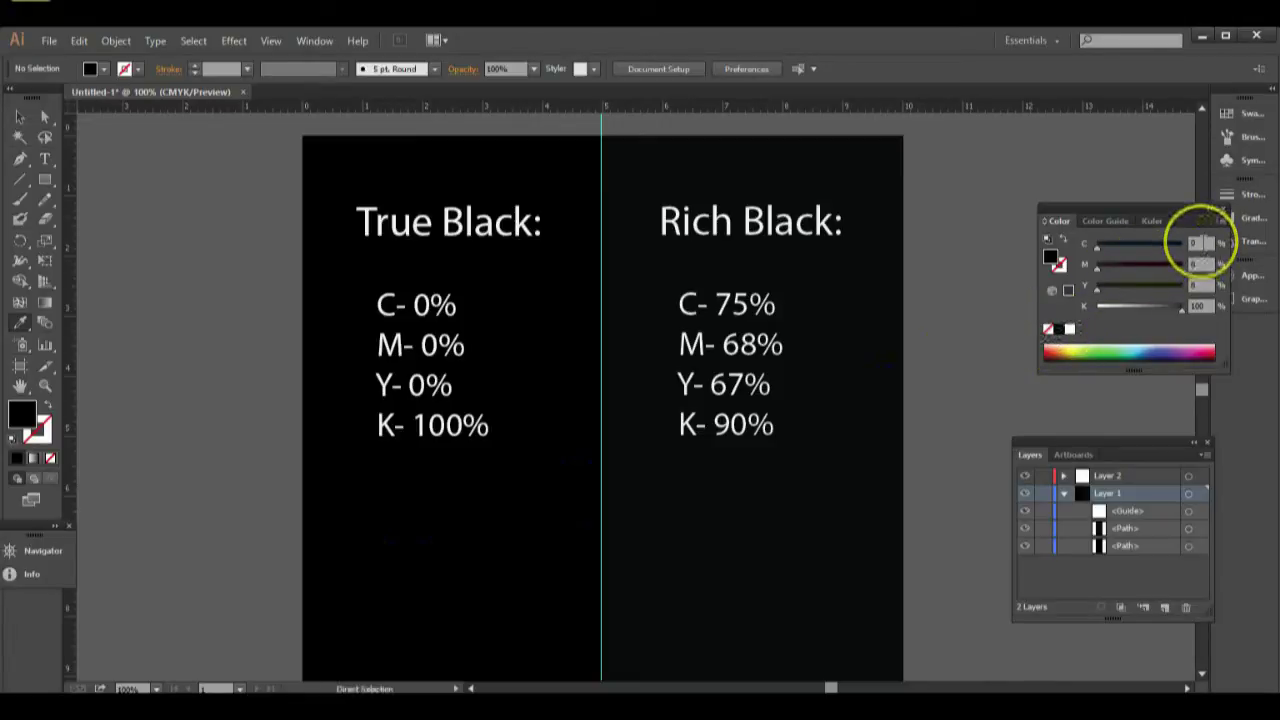
pyautogui.click(1196, 243)
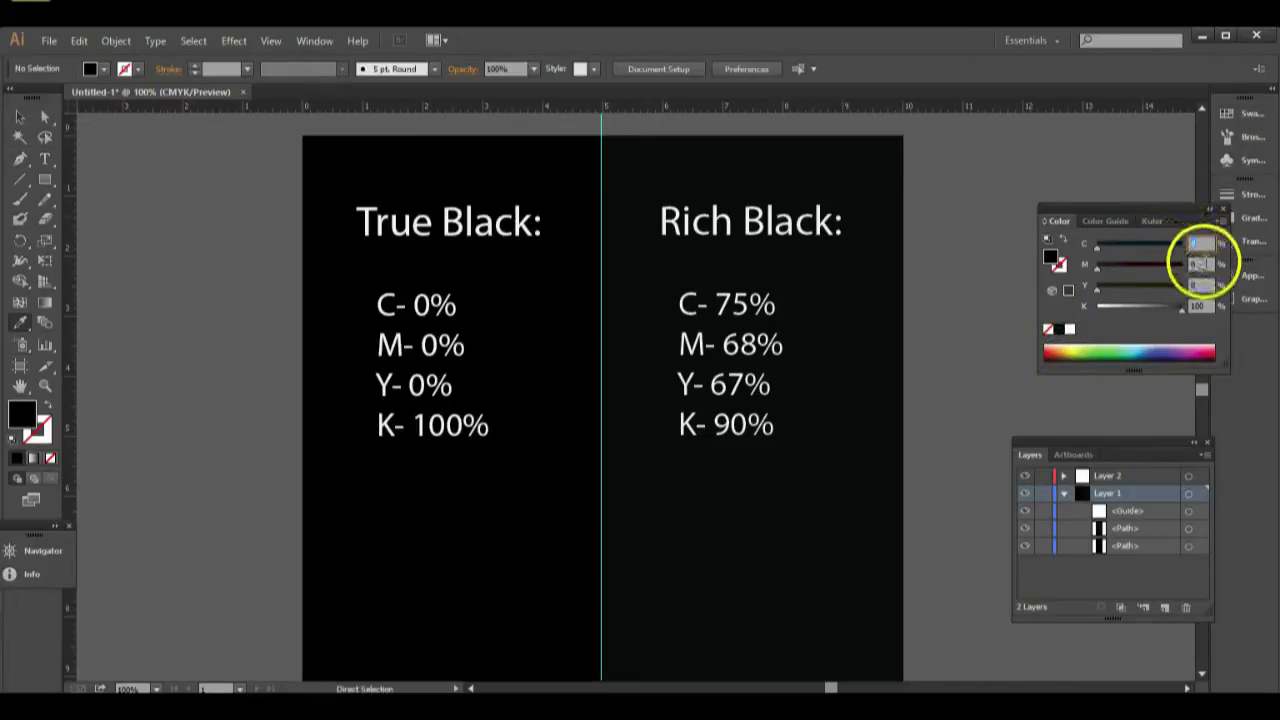
pyautogui.click(1180, 287)
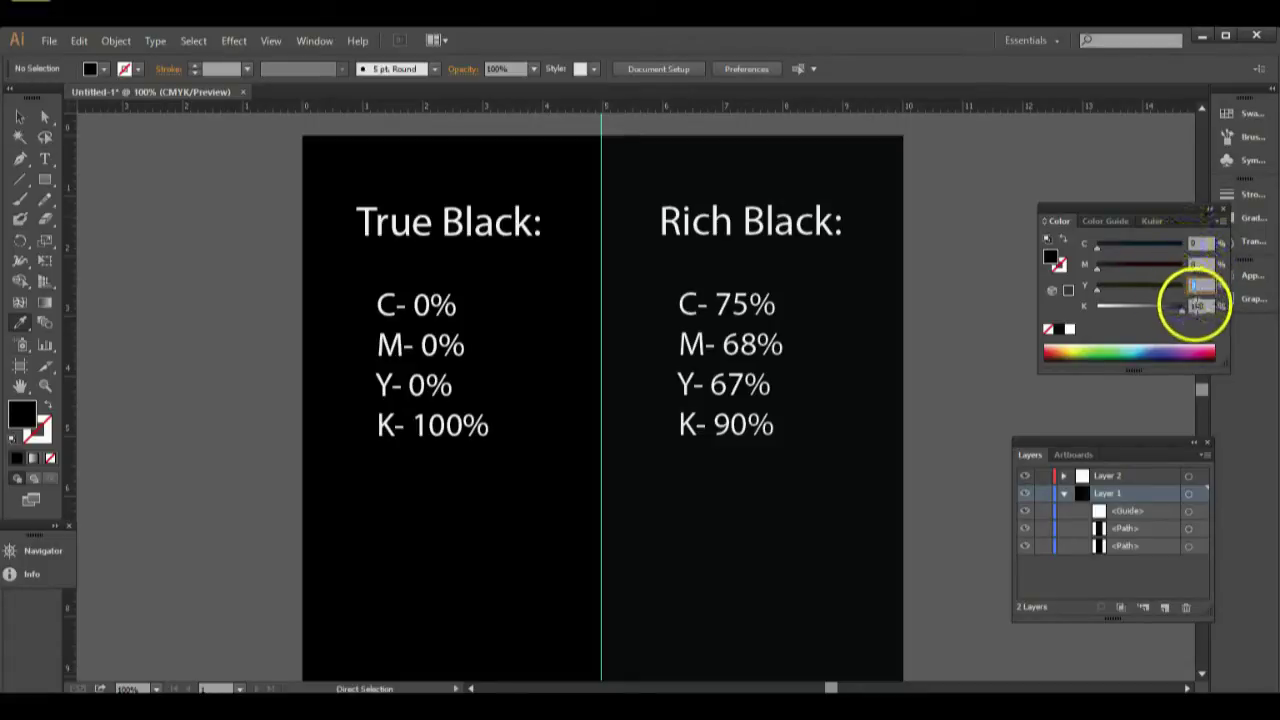
pyautogui.press('Tab')
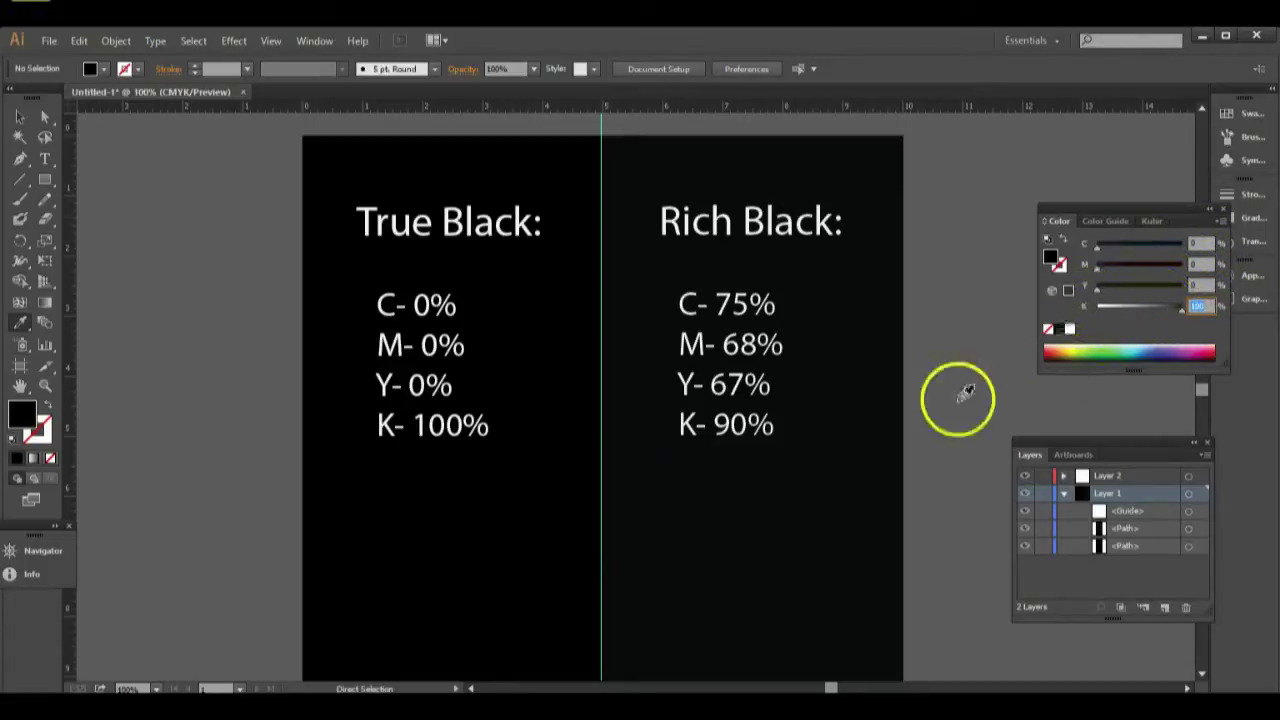
pyautogui.click(557, 357)
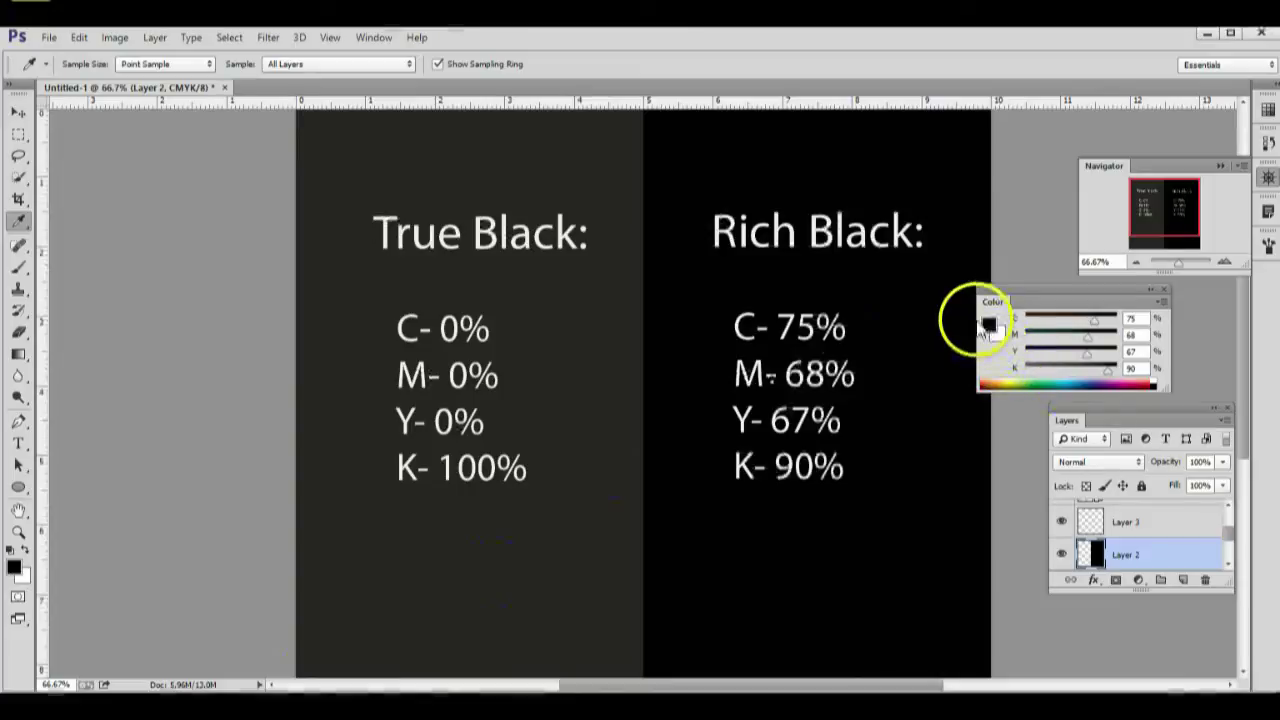
# Inspect the foreground colour's full values, then return to Illustrator's colour mode list.
pyautogui.click(989, 326)
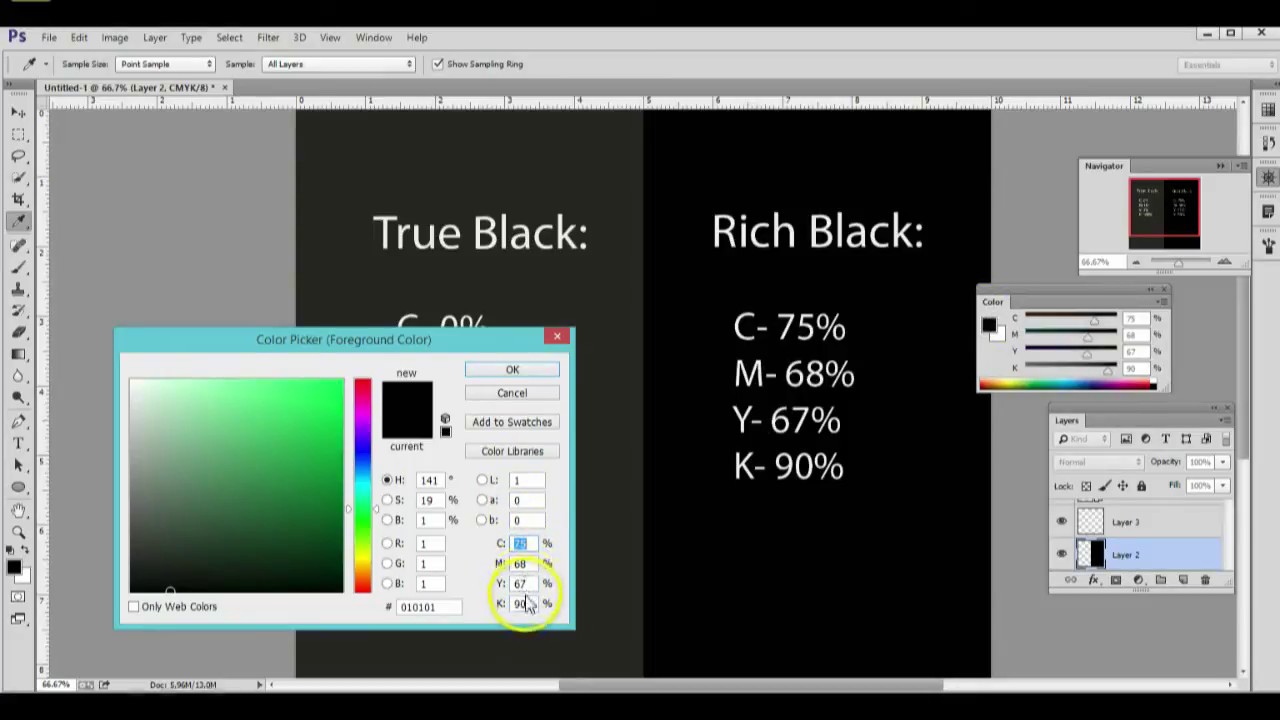
pyautogui.click(557, 341)
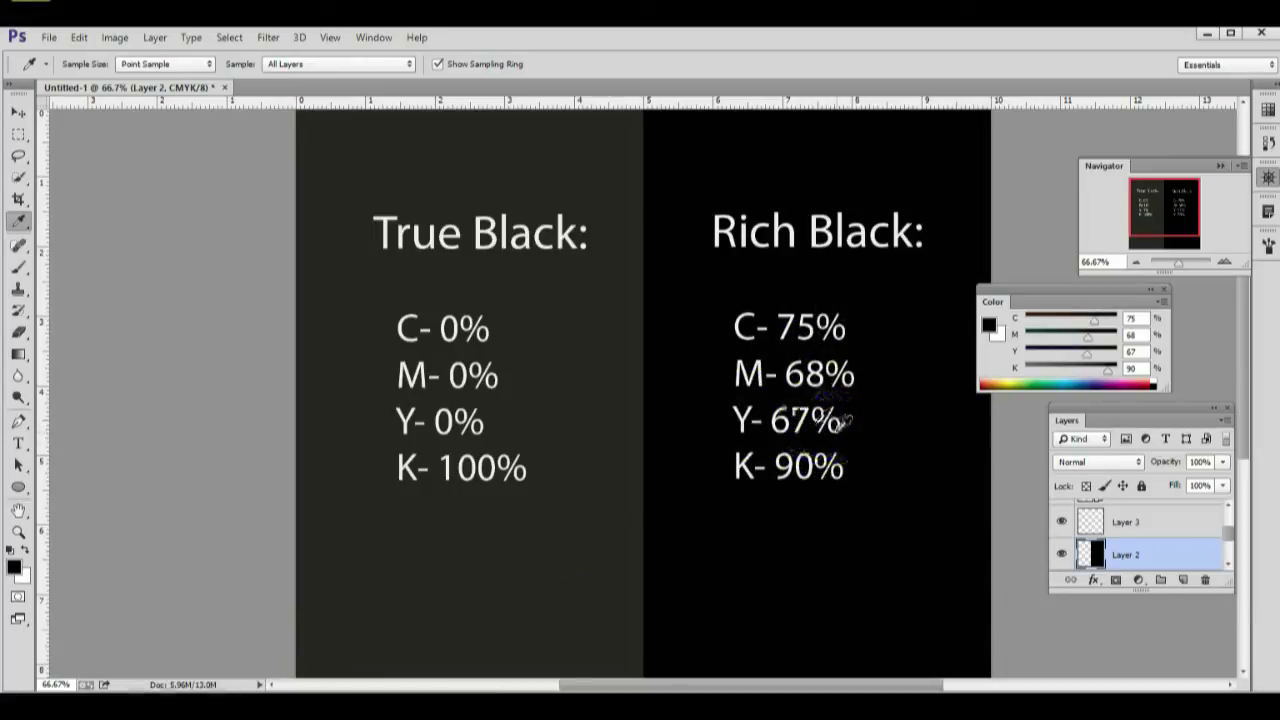
pyautogui.click(835, 424)
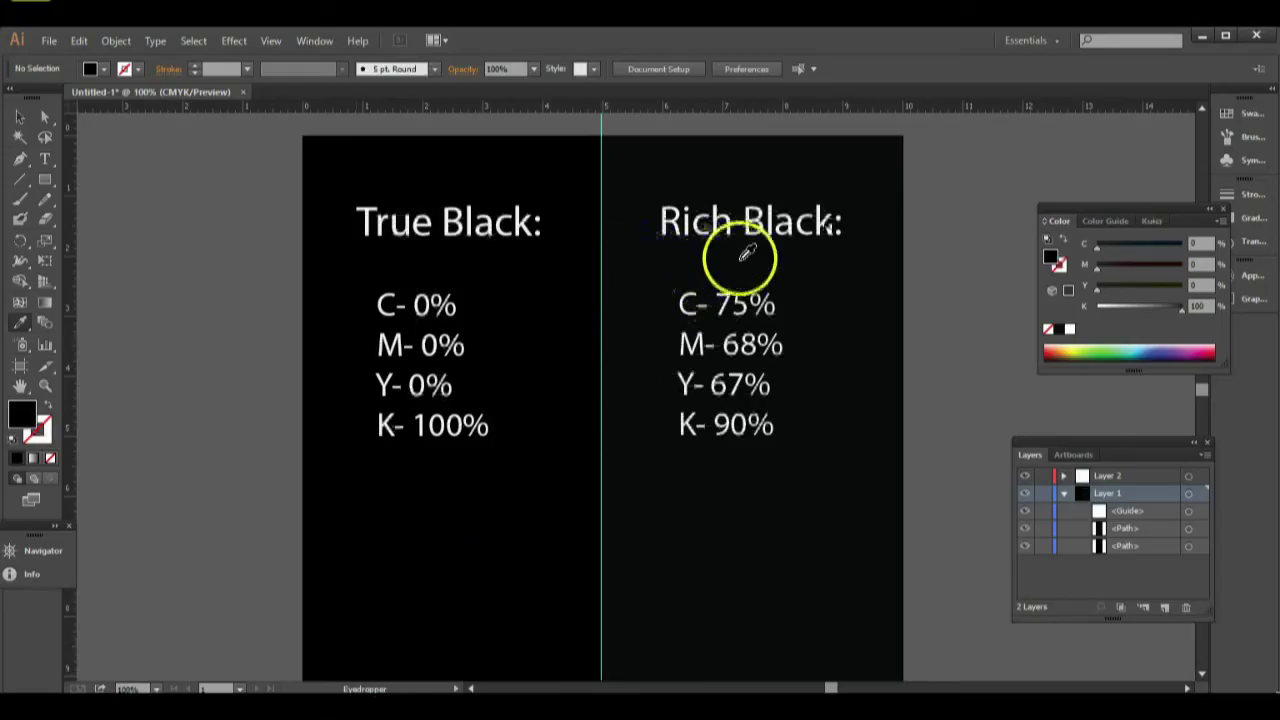
pyautogui.click(1221, 222)
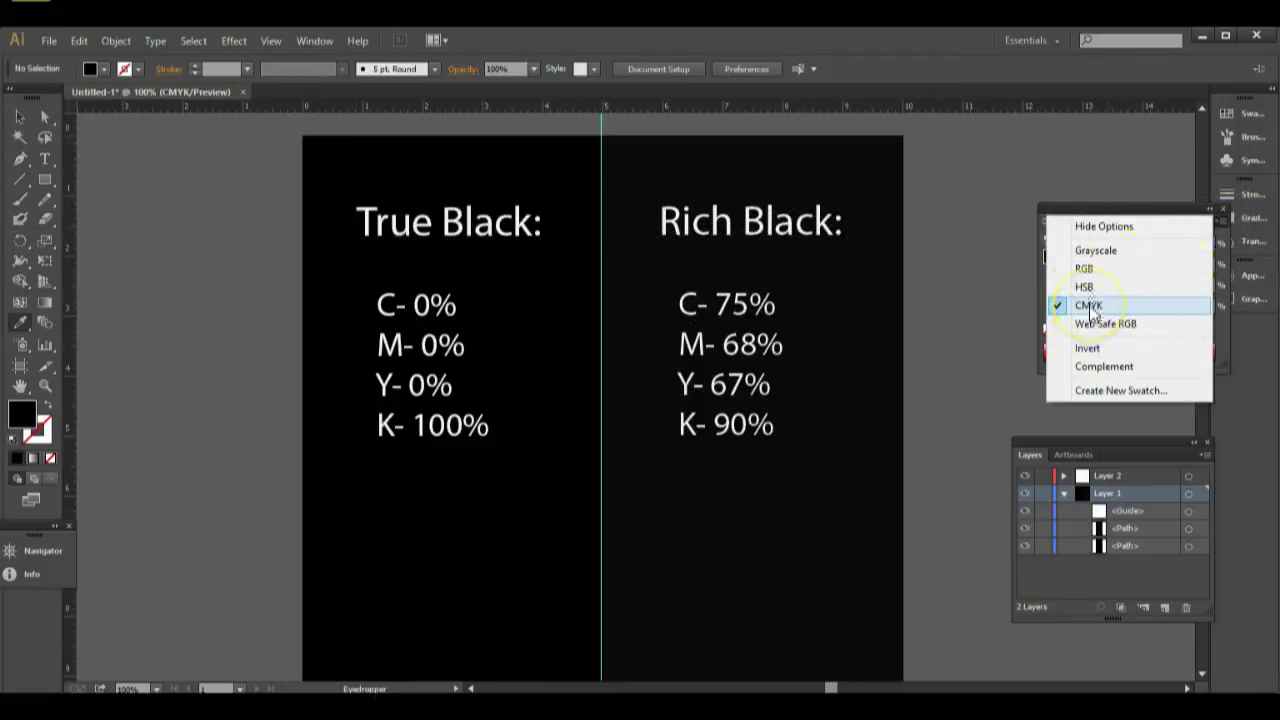
# Switch the Color panel to CMYK and set the fill to cyan 75, magenta 68, yellow 67.
pyautogui.click(1090, 306)
pyautogui.click(1195, 245)
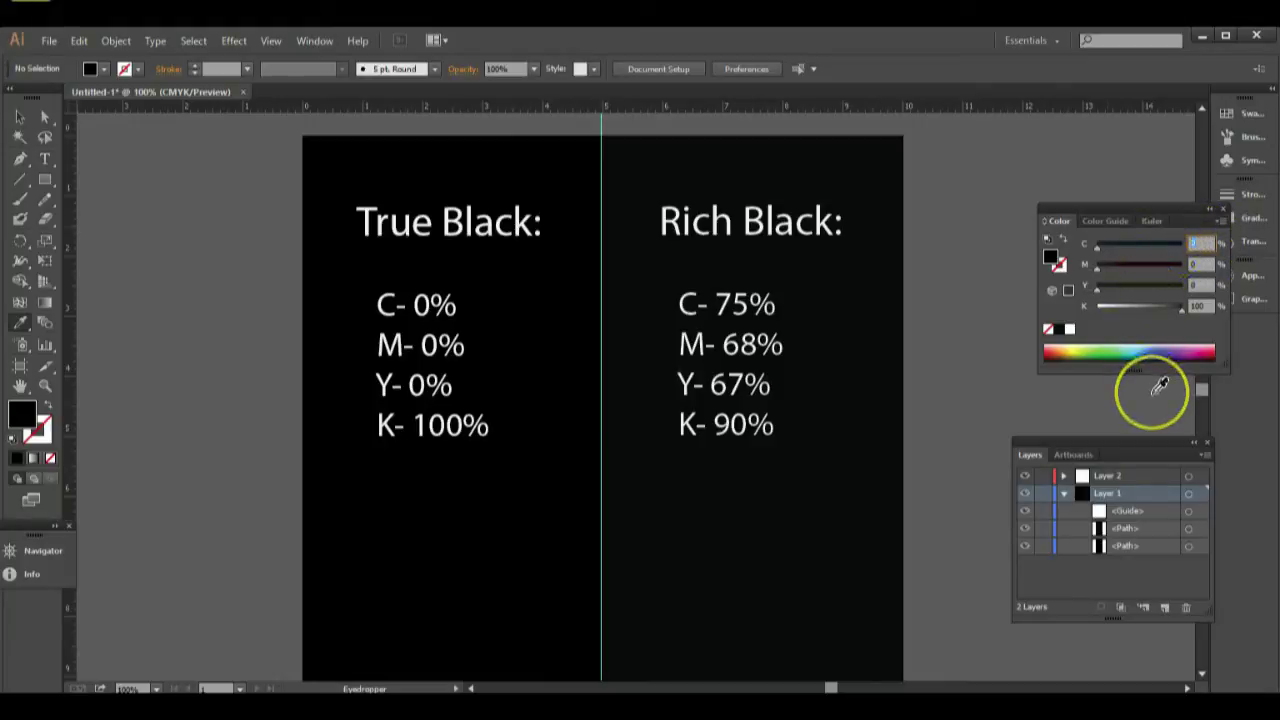
pyautogui.write('75')
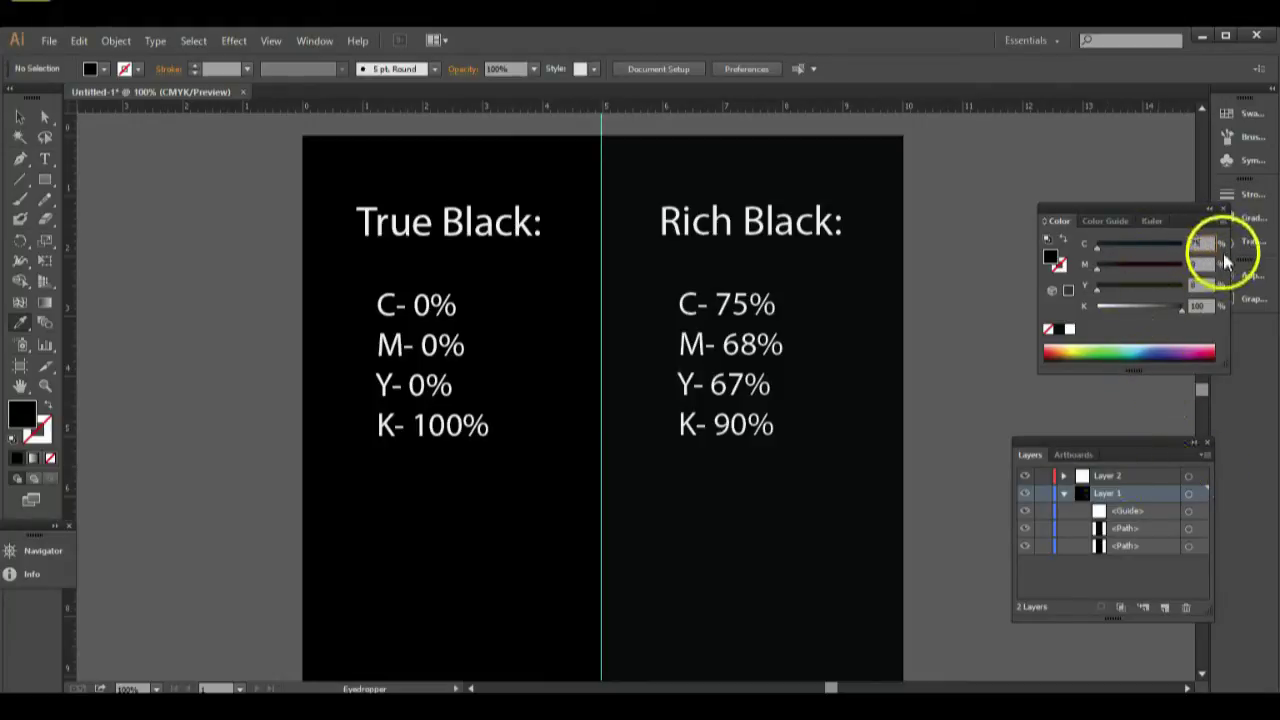
pyautogui.click(1197, 262)
pyautogui.write('6')
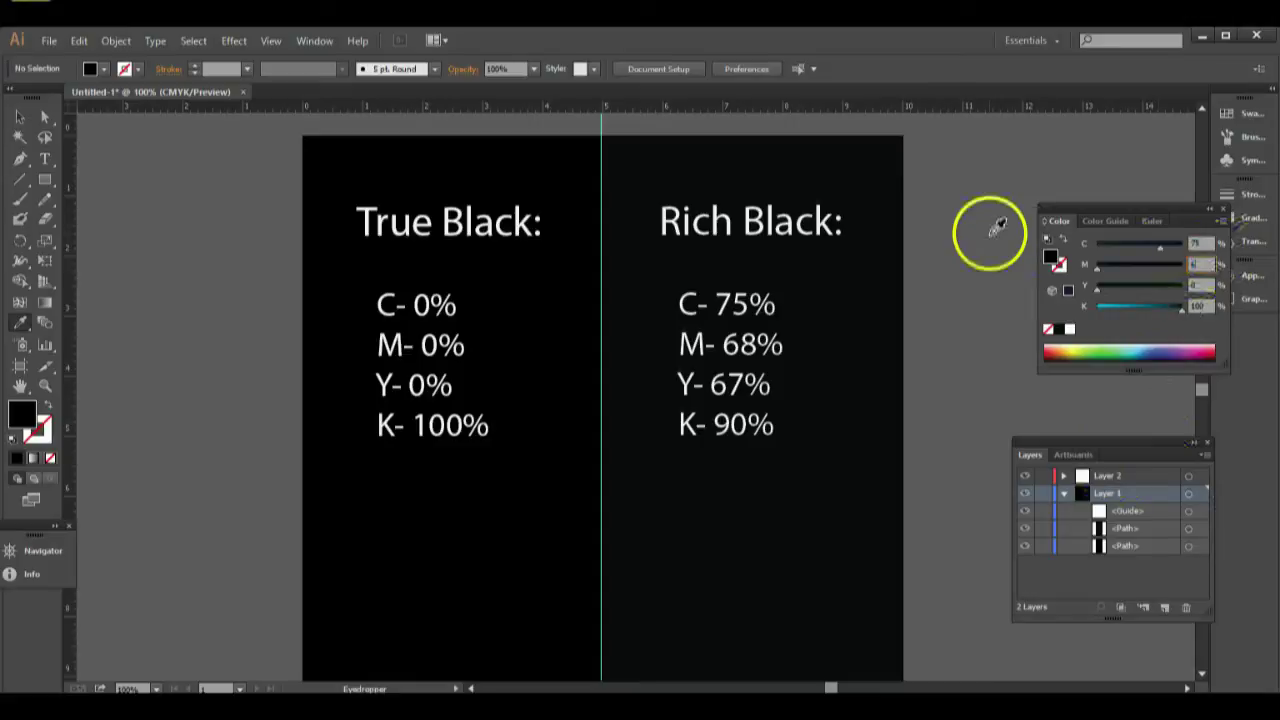
pyautogui.write('8')
pyautogui.click(1197, 285)
pyautogui.write('67')
# Set black to 90 and confirm the C75 M68 Y67 K90 fill in the Color Picker.
pyautogui.click(1197, 305)
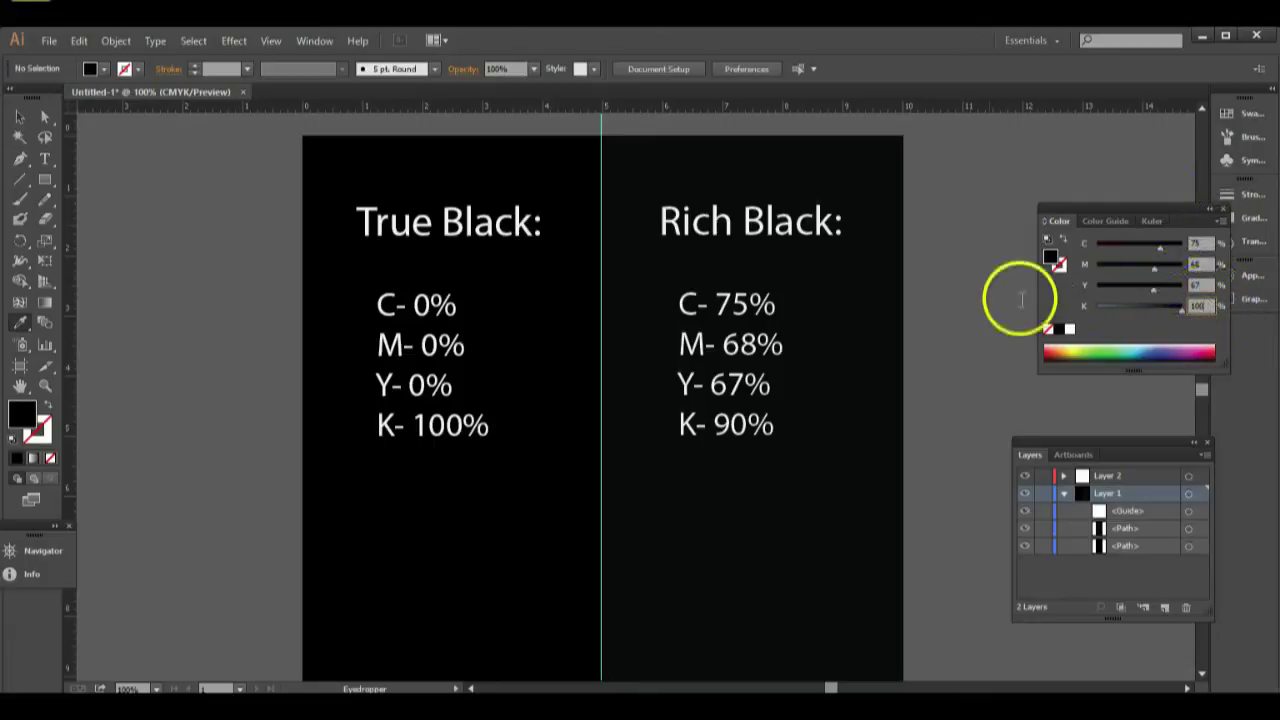
pyautogui.write('90')
pyautogui.press('Return')
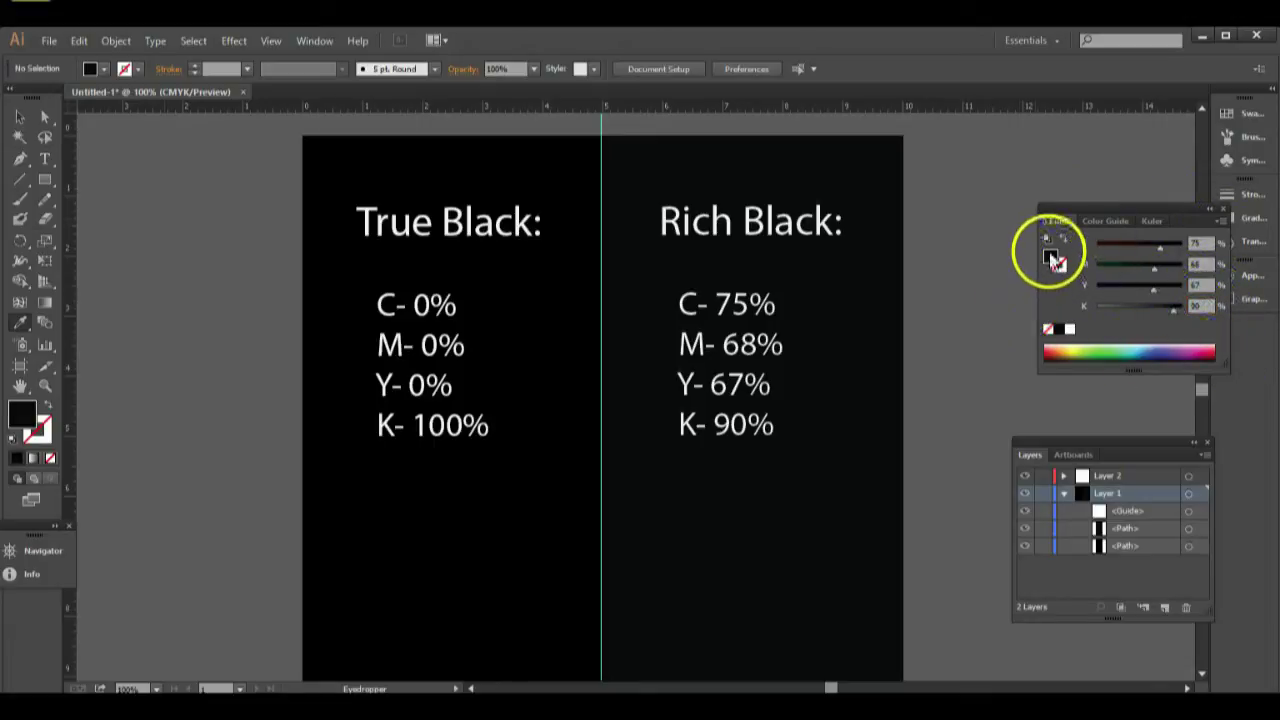
pyautogui.doubleClick(1052, 259)
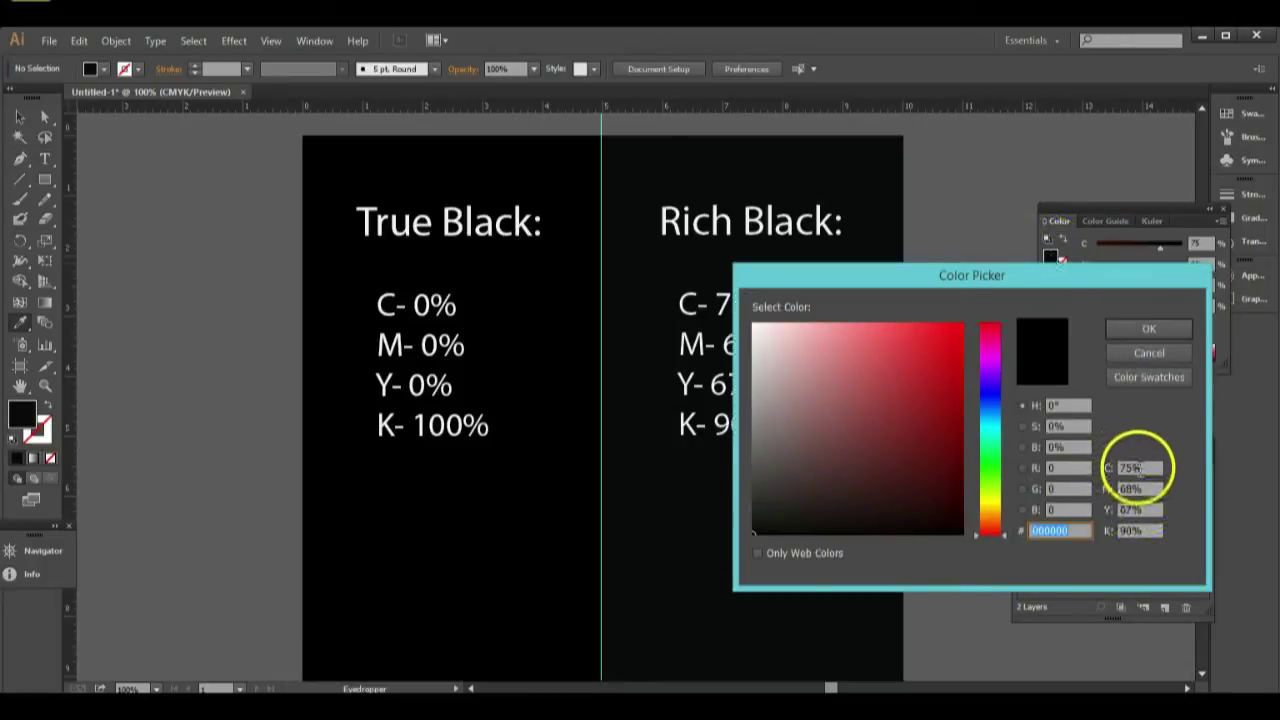
pyautogui.click(1158, 352)
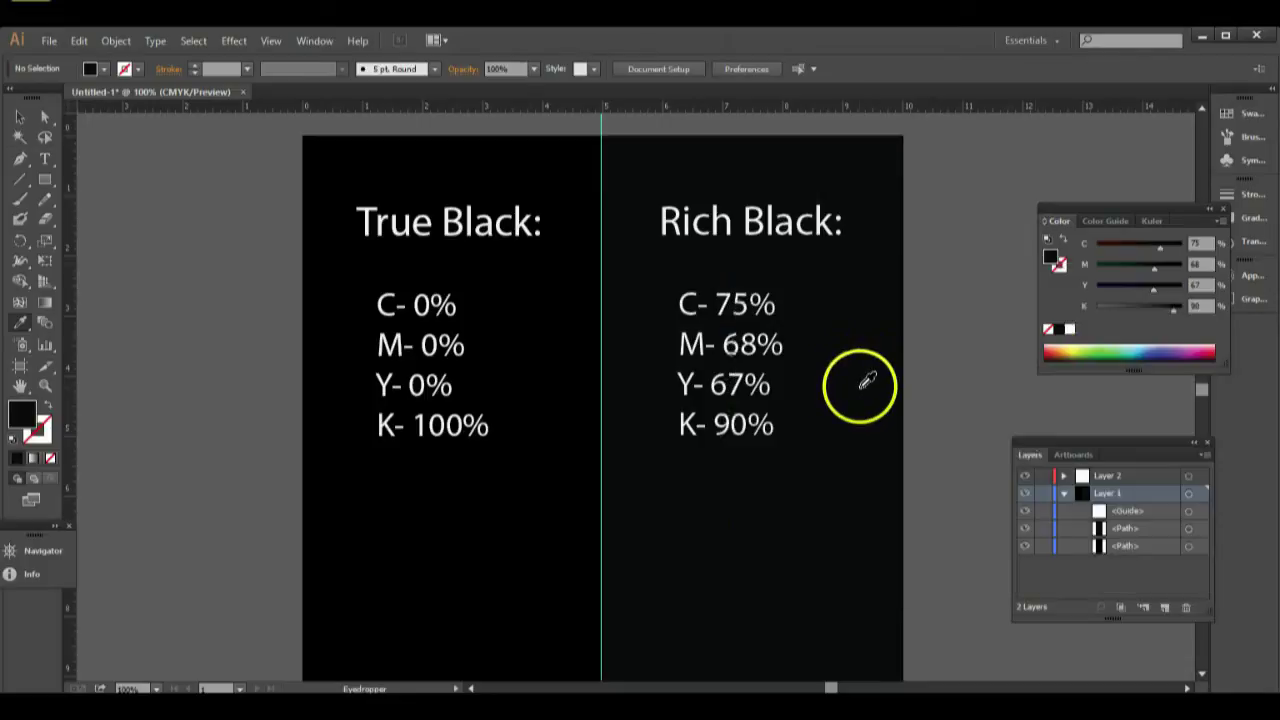